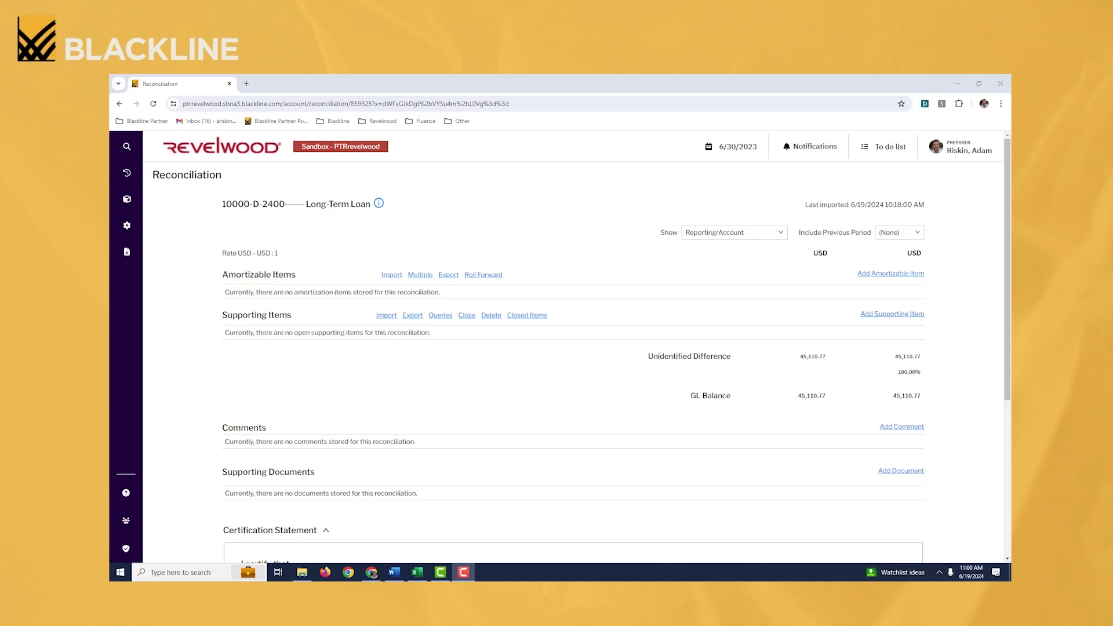
- Show the Excel Import File sheet listing monthly Date, Description and Transactional Amount rows
key("alt+Tab")
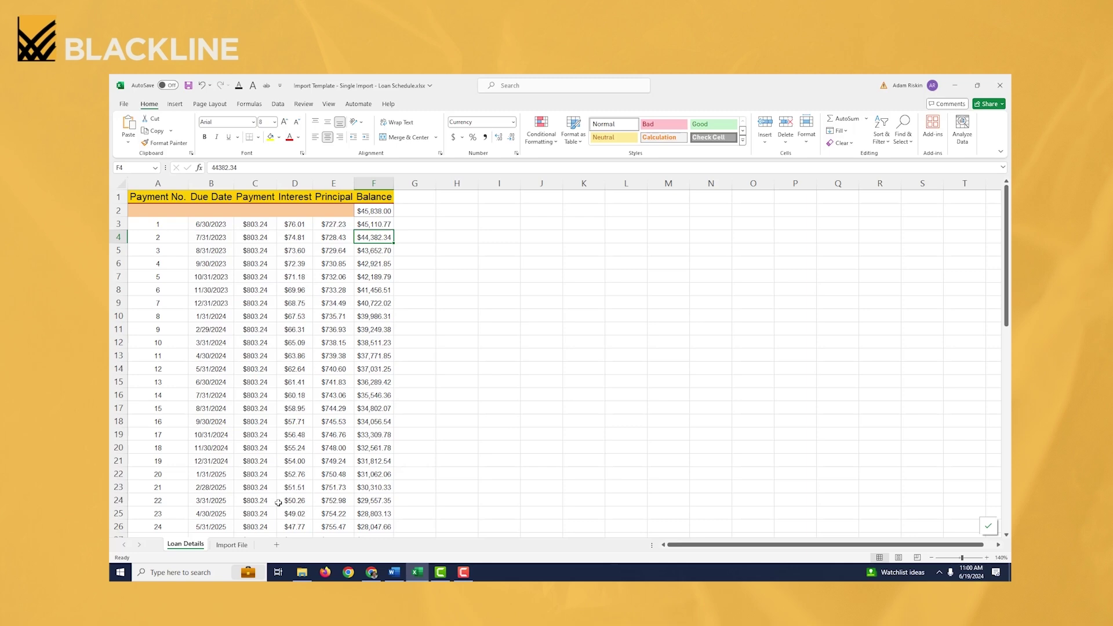
left_click(239, 547)
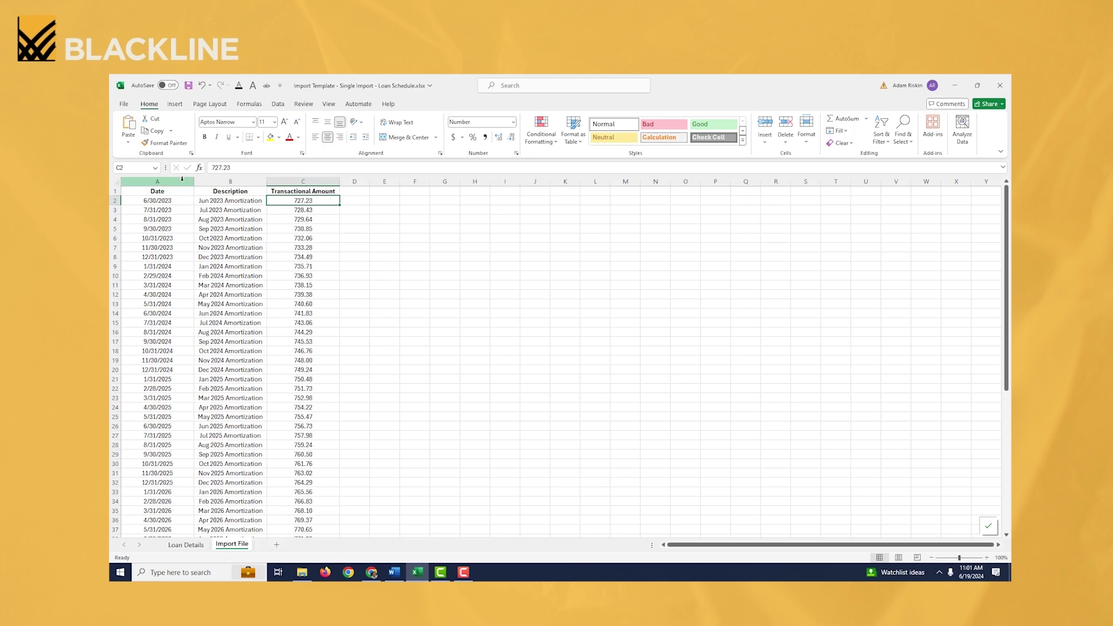
left_click(170, 199)
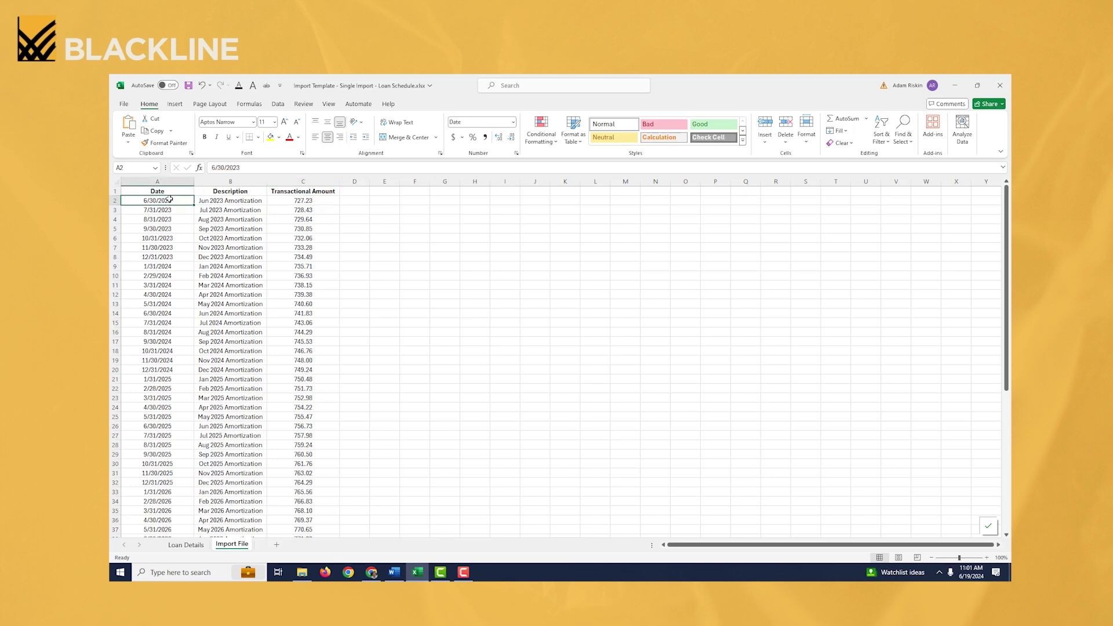
left_click(242, 202)
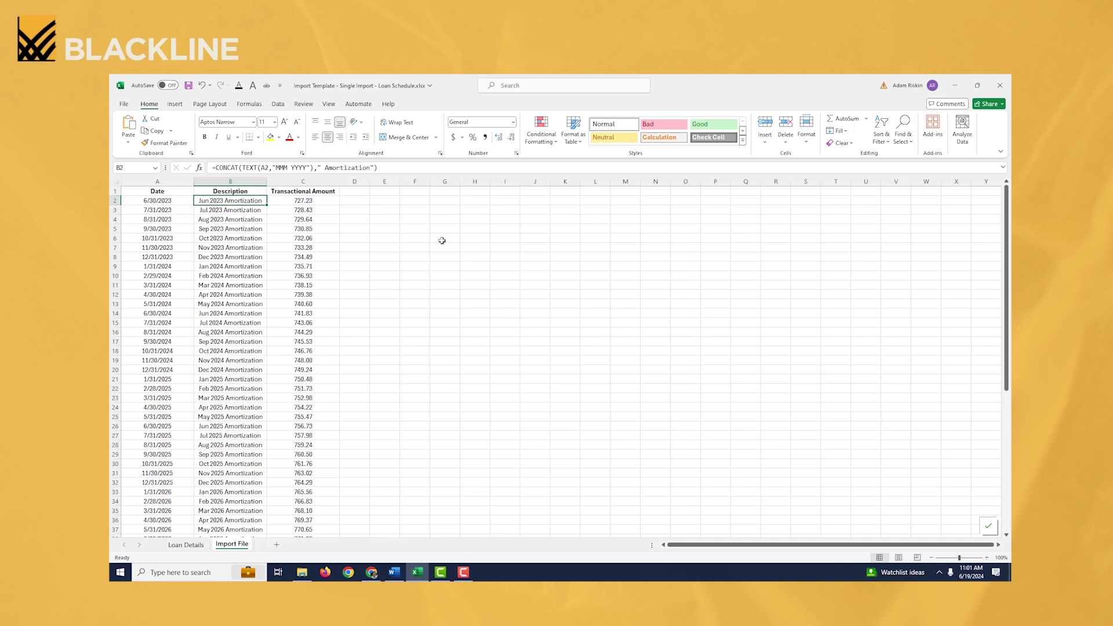
left_click(327, 200)
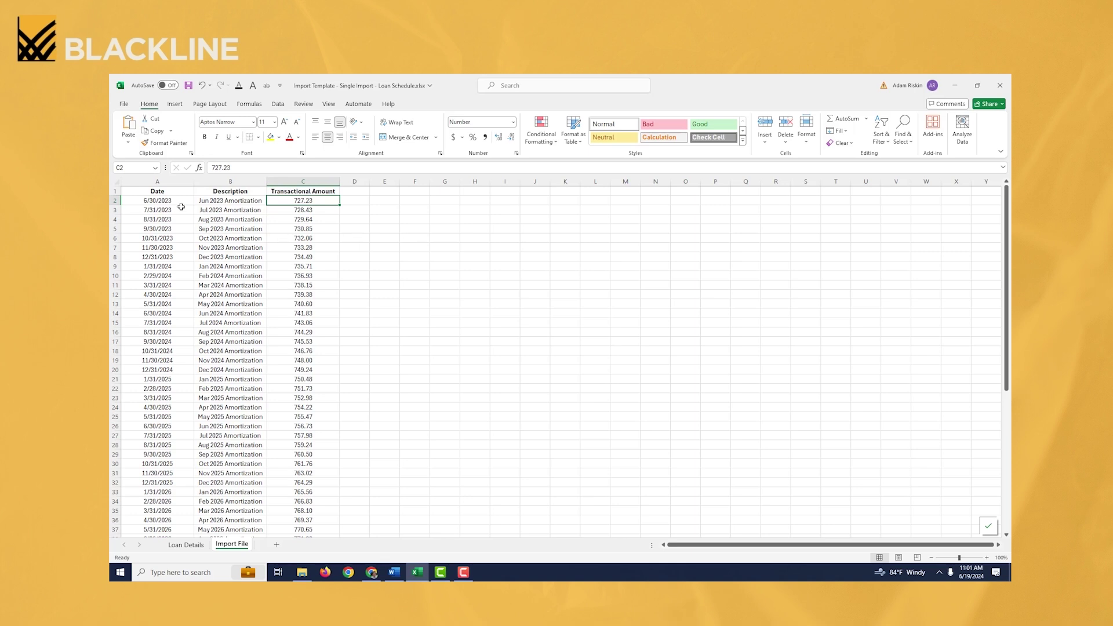
- Highlight the Date, Description and Transactional Amount headers, then return to the Long-Term Loan reconciliation
left_click(114, 191)
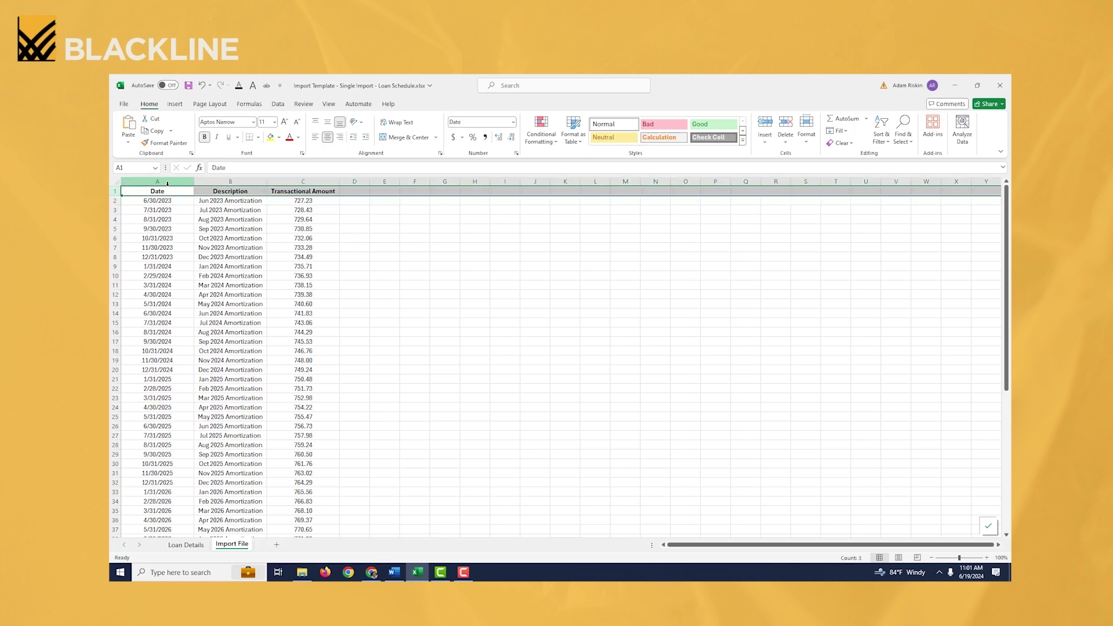
left_click(367, 209)
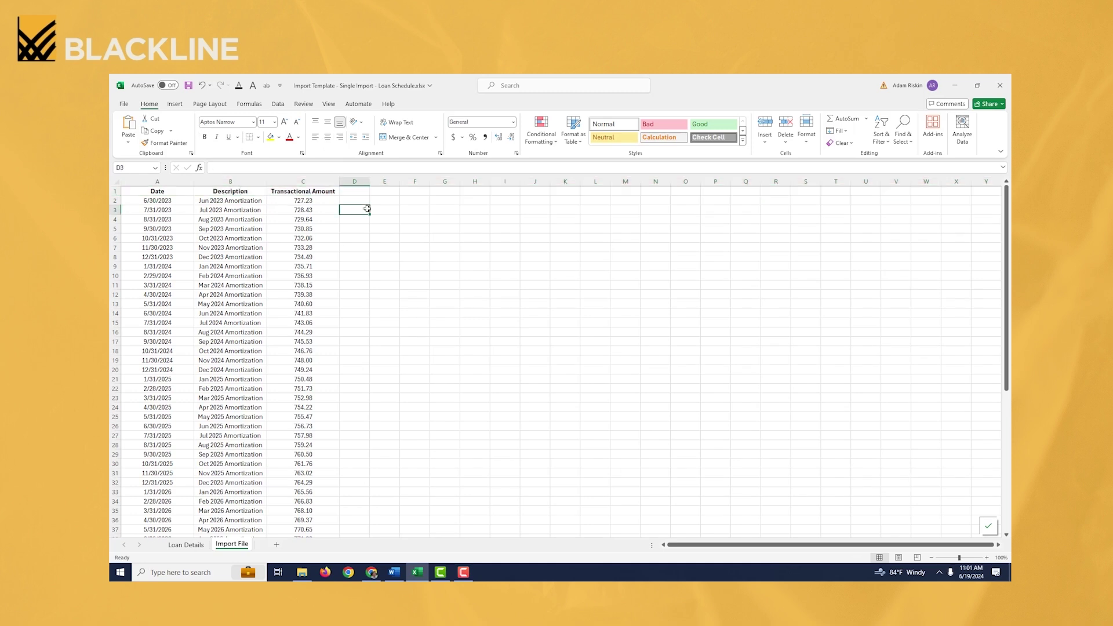
left_click(320, 191)
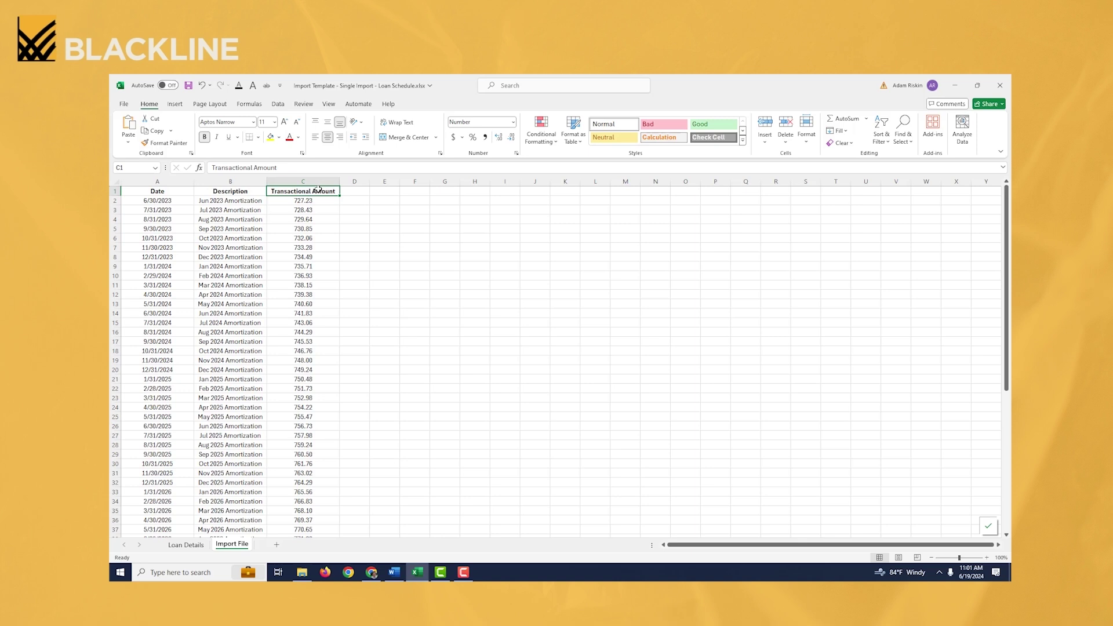
left_click(246, 190)
left_click(170, 191, "shift")
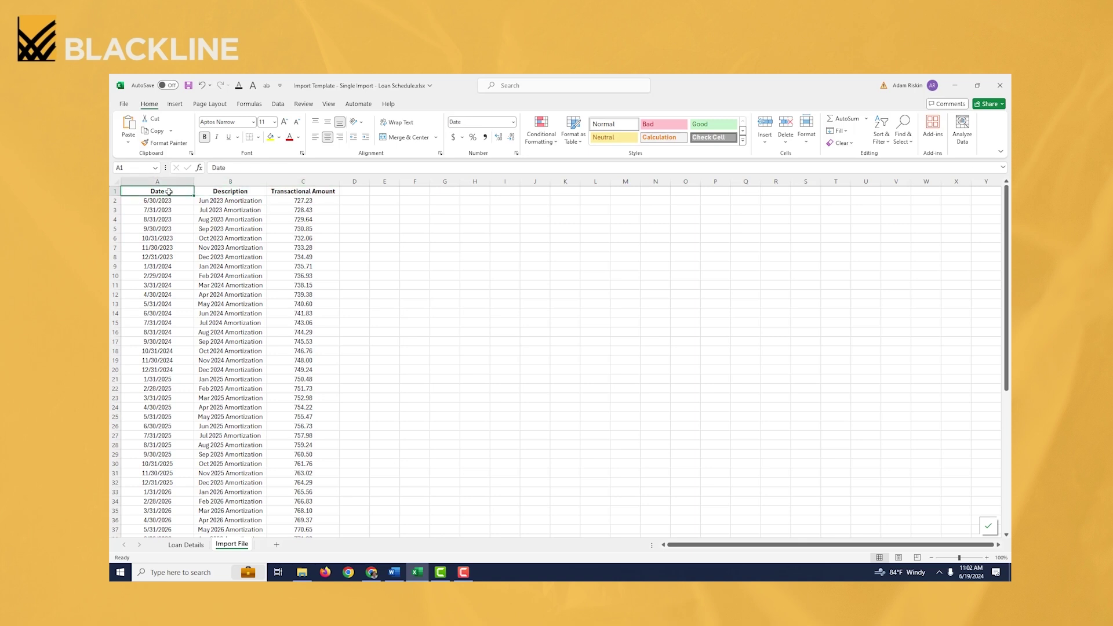
left_click(223, 190)
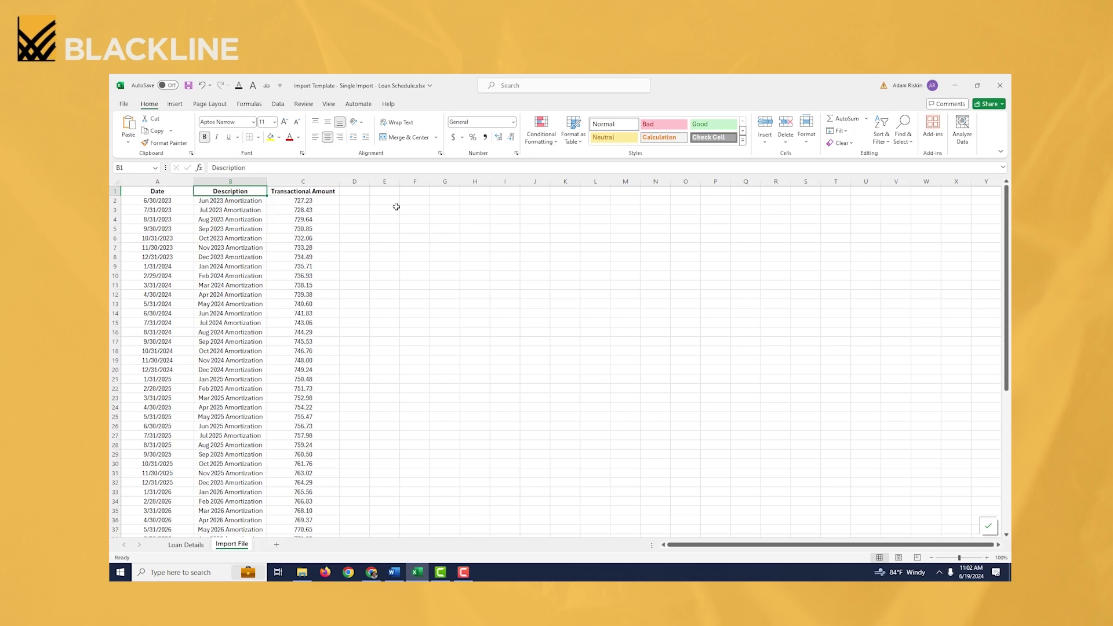
left_click(372, 572)
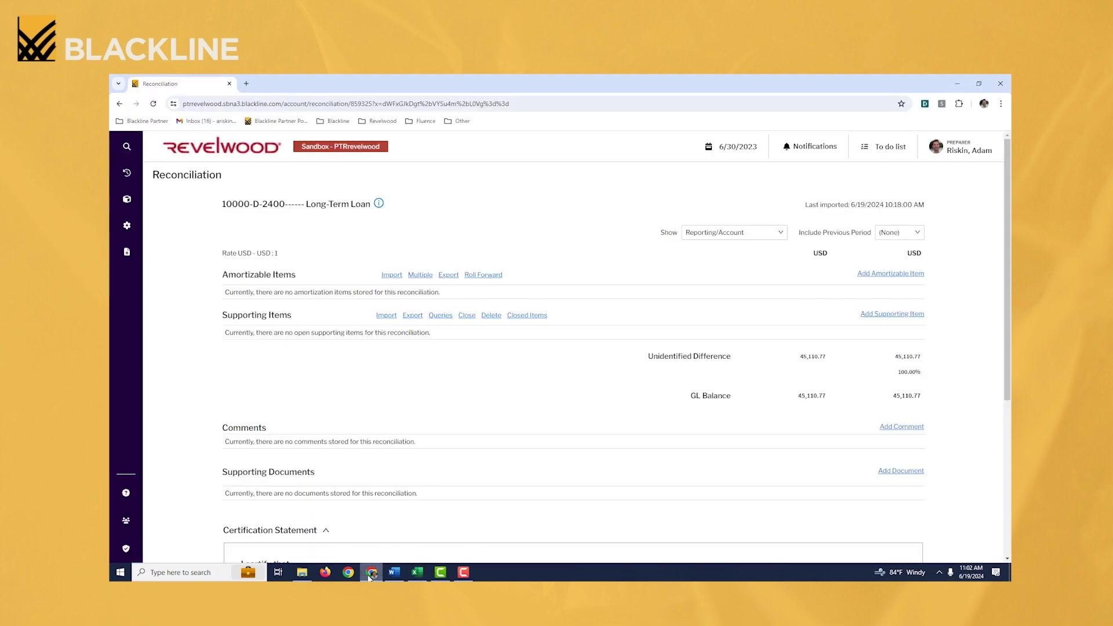
- Start an Import for Amortizable Items on the Long-Term Loan reconciliation
left_click(392, 276)
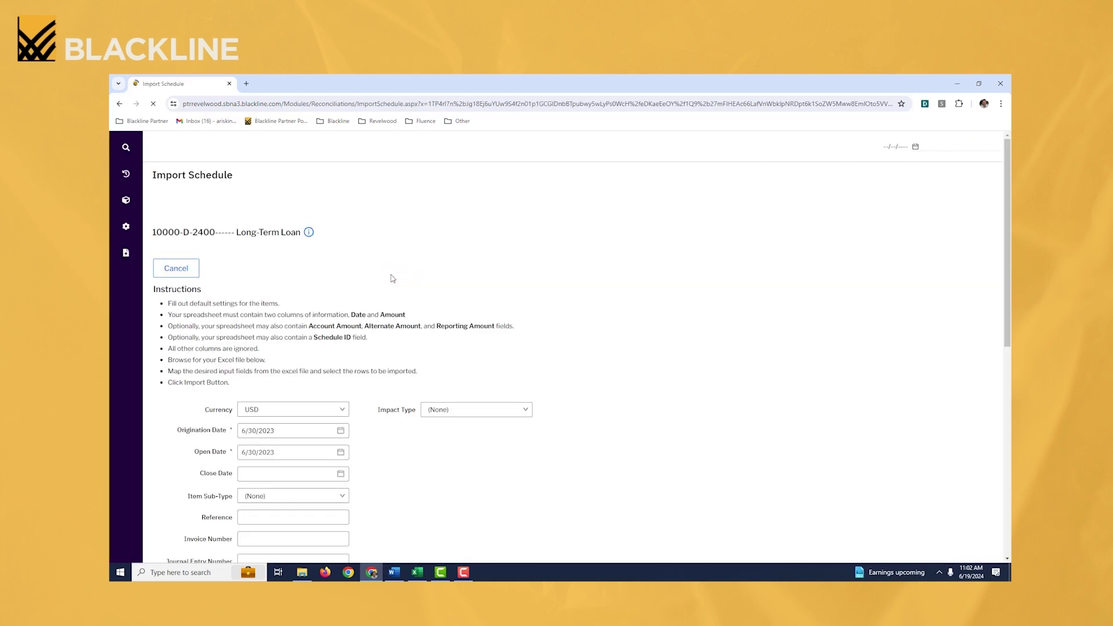
- Enter 'Bank Of America Loan' as the import schedule's description
scroll(596, 383, "down", 3)
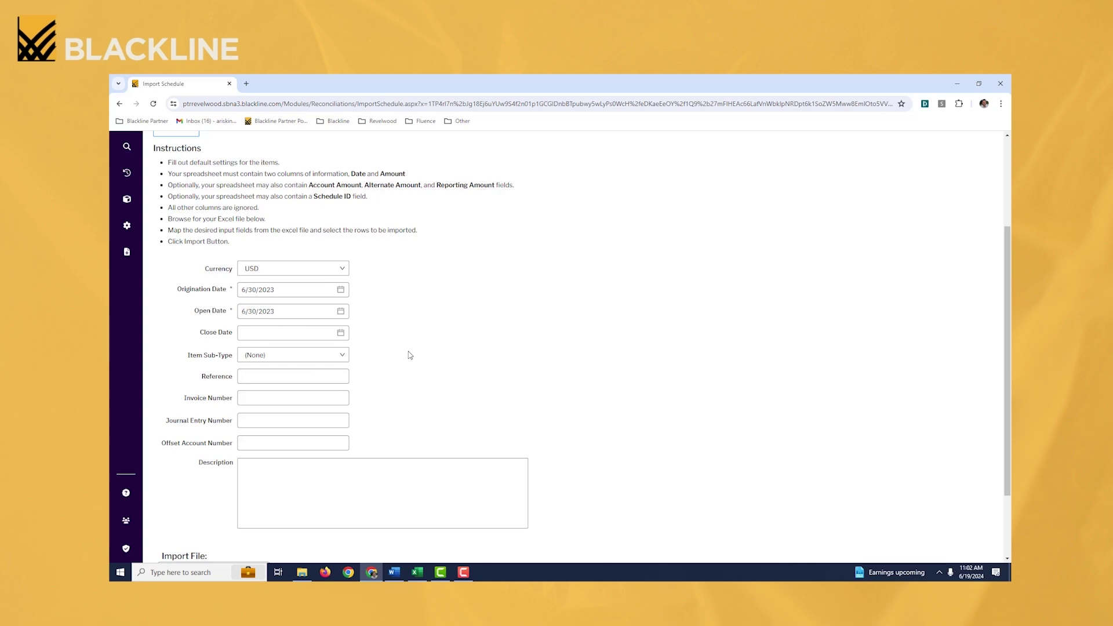
left_click(316, 464)
scroll(521, 397, "down", 2)
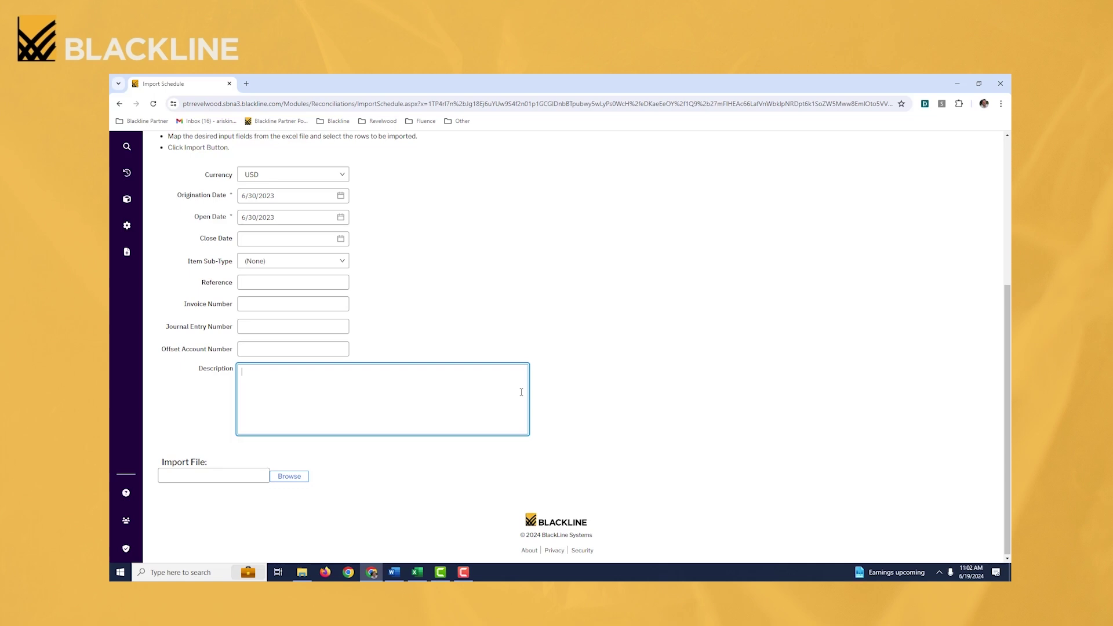
type("Bo")
key("BackSpace")
type("ank Of America Loan")
- Attach Import Template - Single Import - Loan Schedule.xlsx and bring its row preview into view
left_click(289, 477)
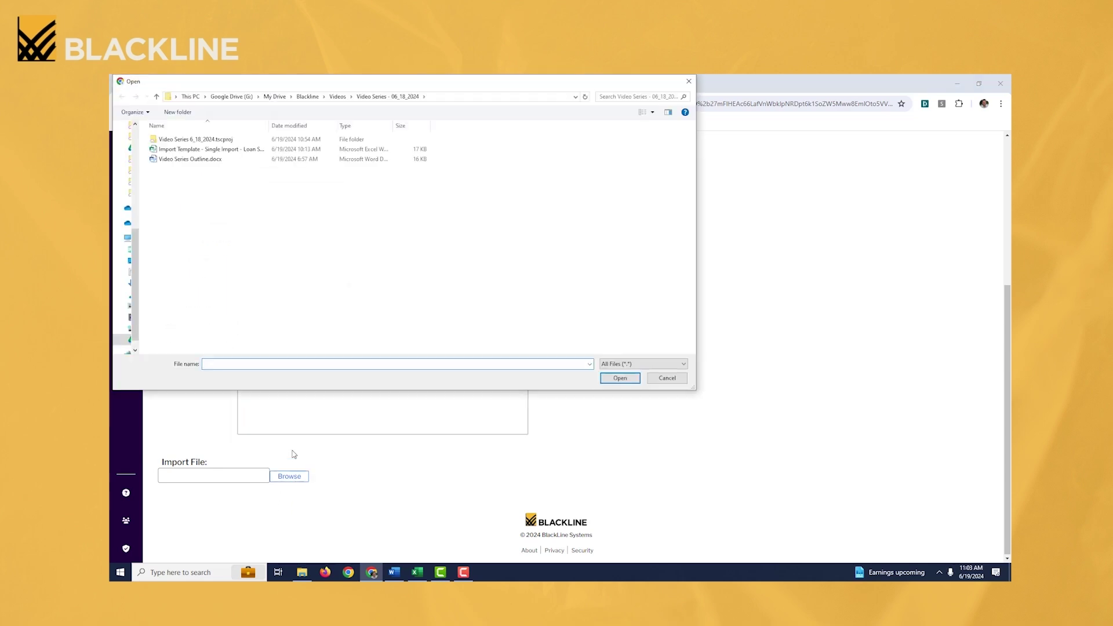
double_click(235, 151)
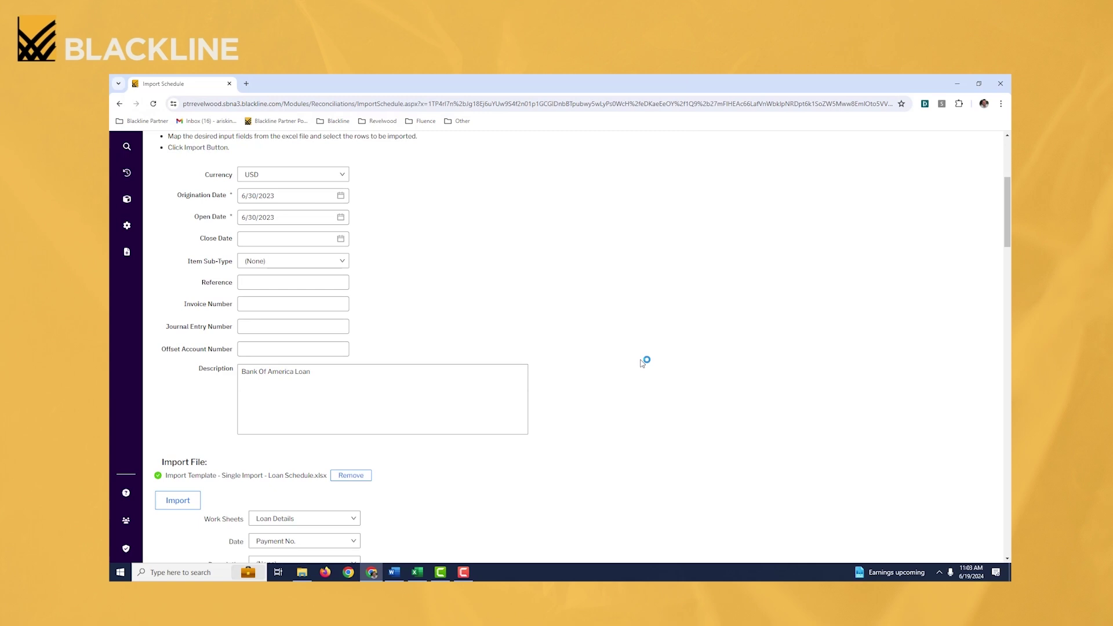
scroll(640, 359, "down", 2)
scroll(643, 363, "down", 3)
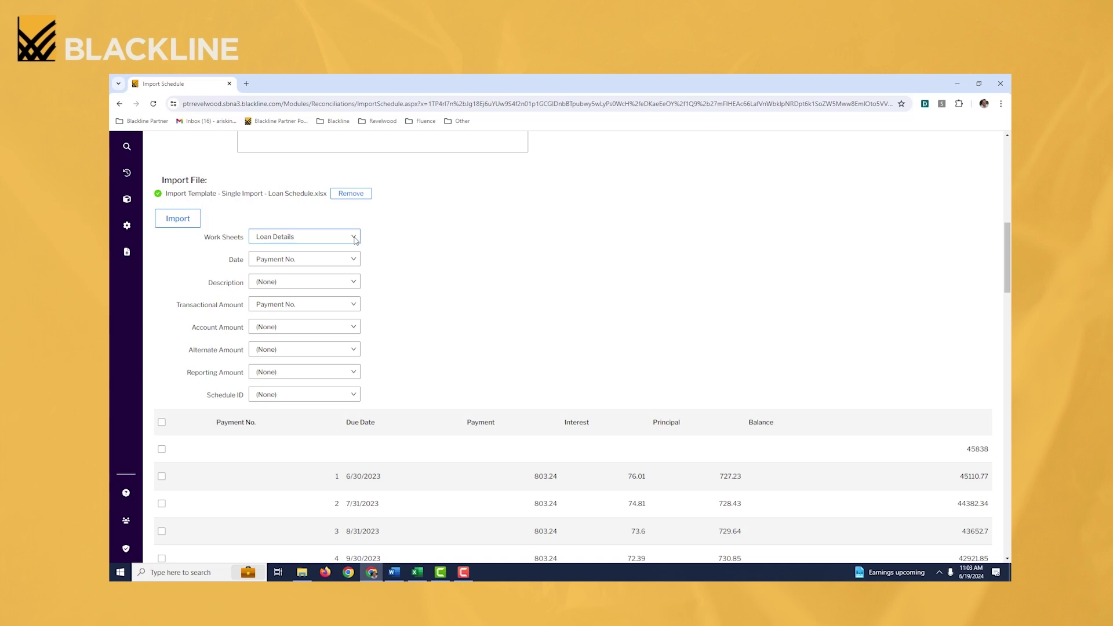
left_click(356, 241)
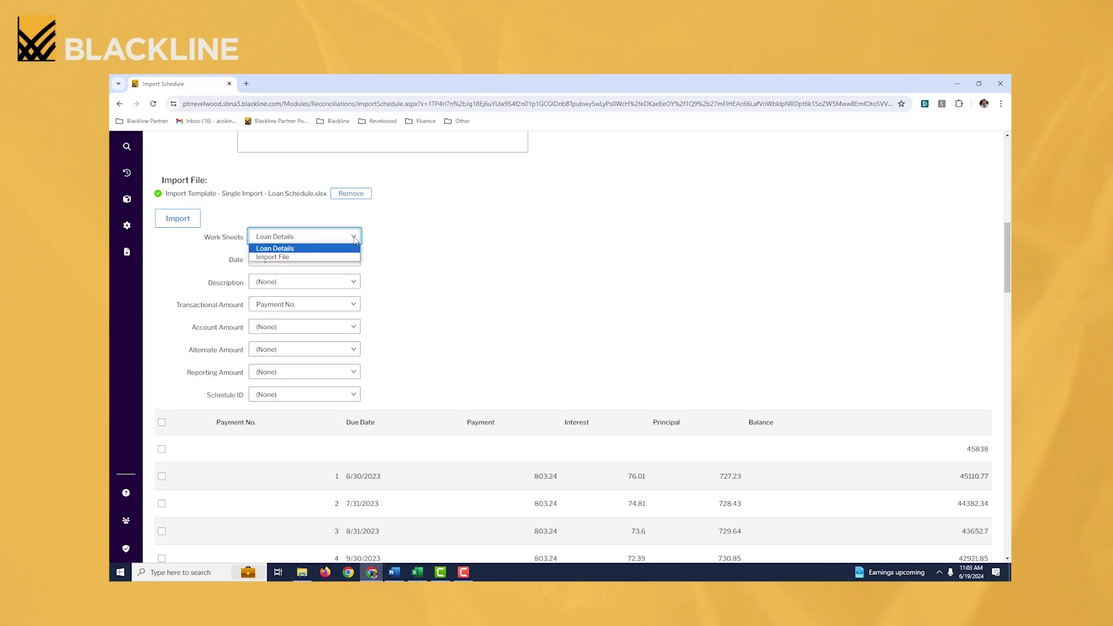
left_click(288, 258)
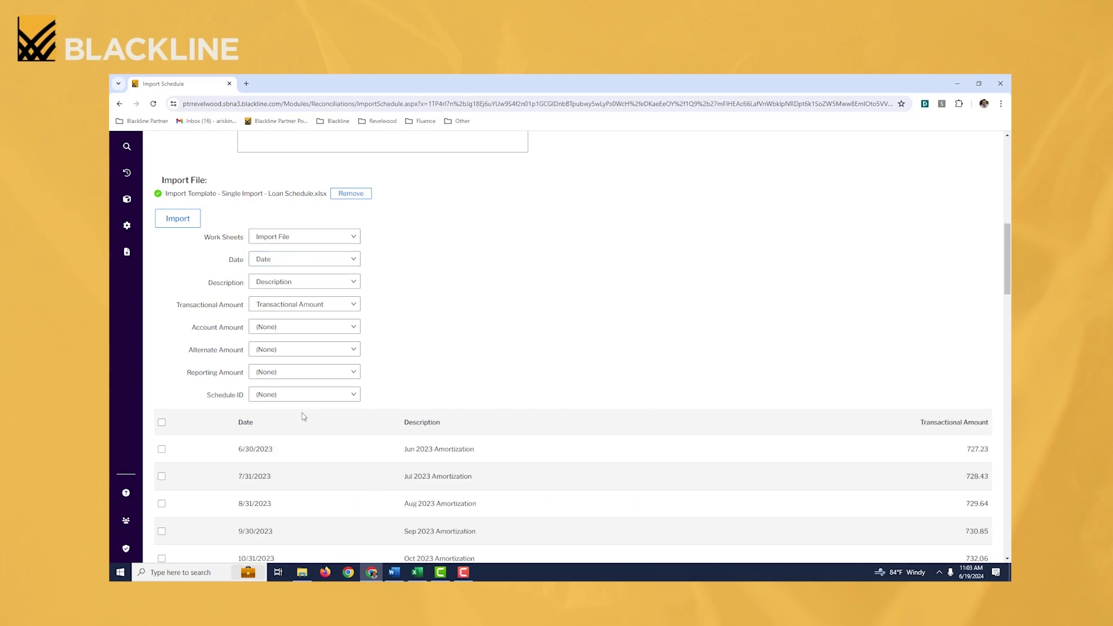
scroll(552, 500, "down", 2)
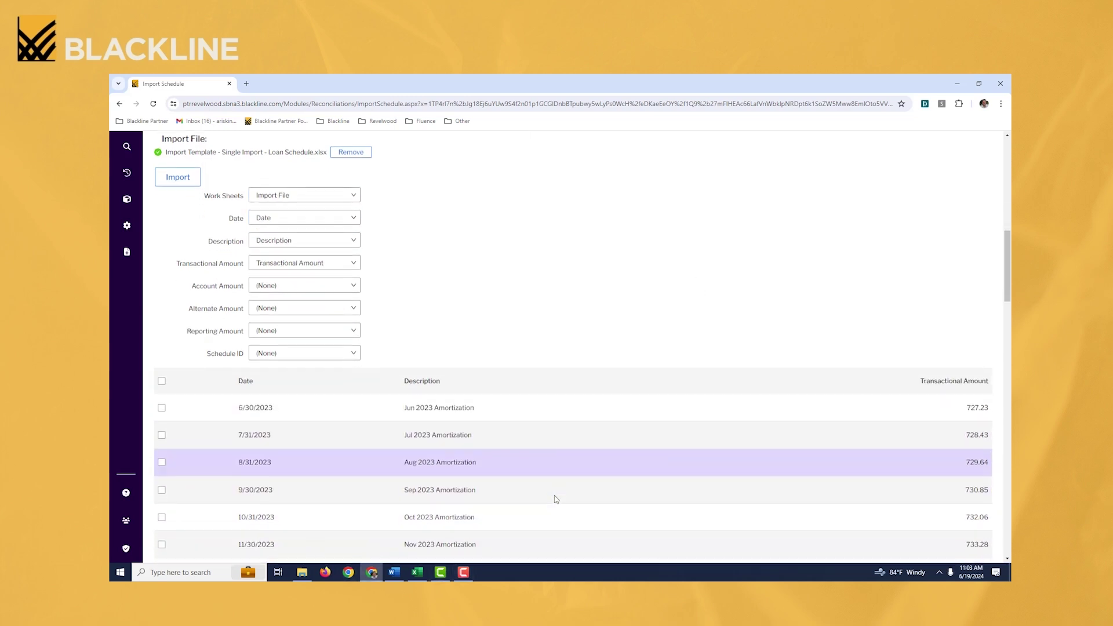
scroll(555, 499, "down", 3)
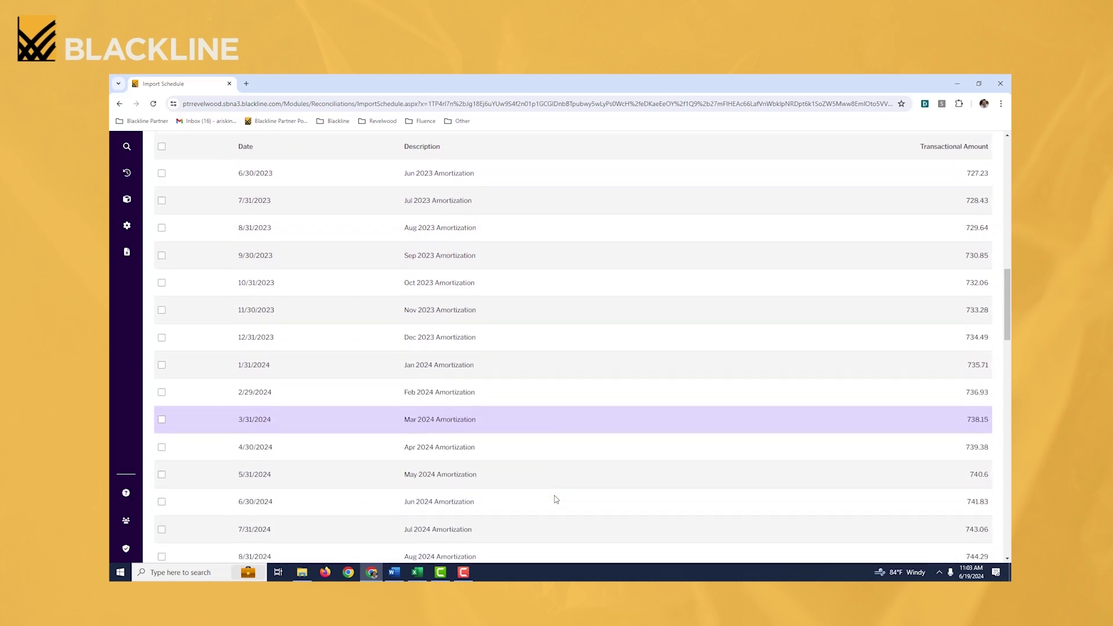
scroll(555, 500, "up", 1)
scroll(555, 499, "up", 5)
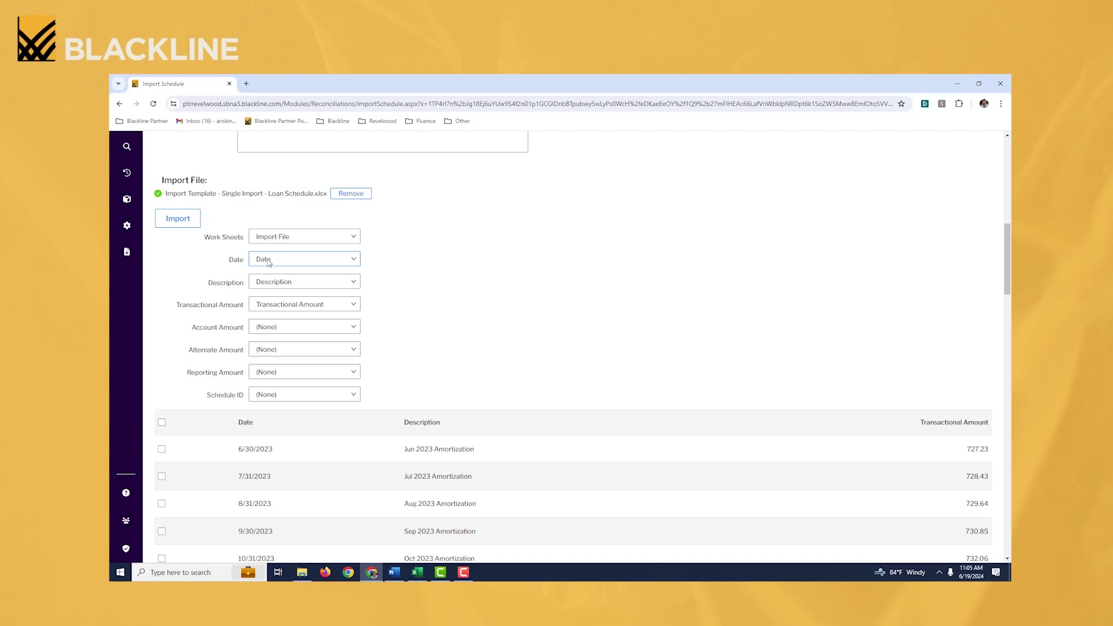
left_click(293, 263)
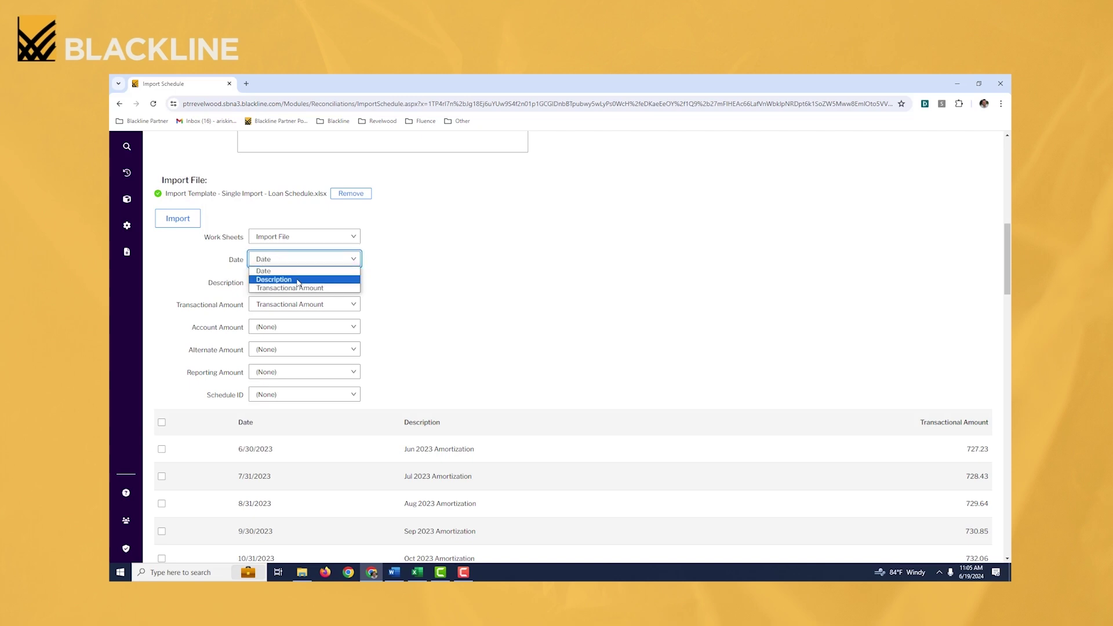
left_click(298, 281)
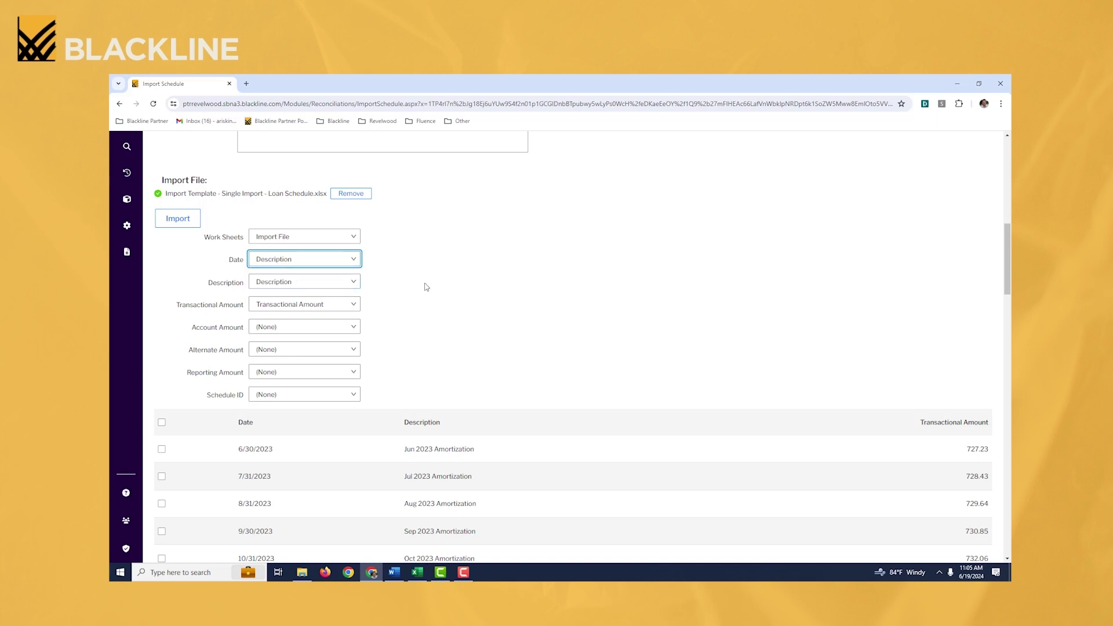
left_click(354, 261)
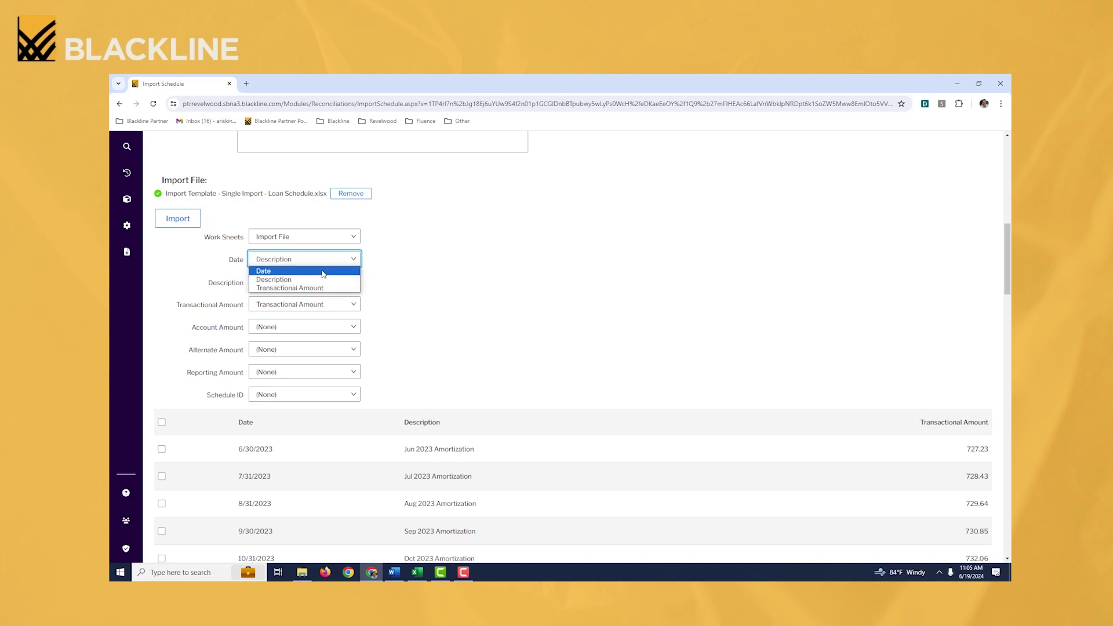
left_click(323, 272)
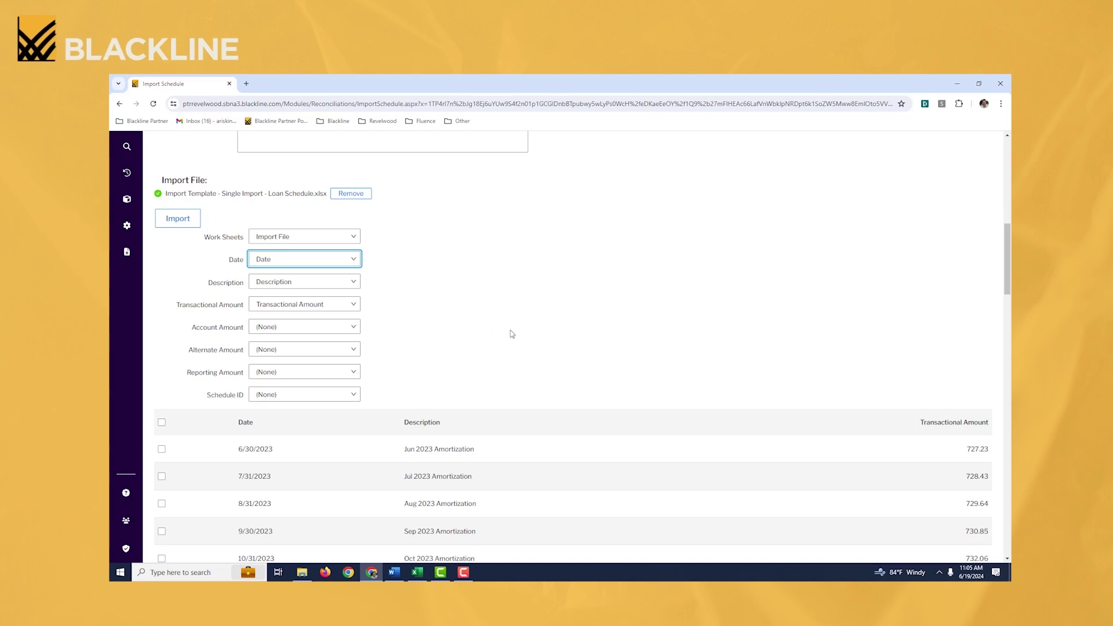
- Select all loan schedule rows in the preview grid and import them
scroll(512, 335, "down", 1)
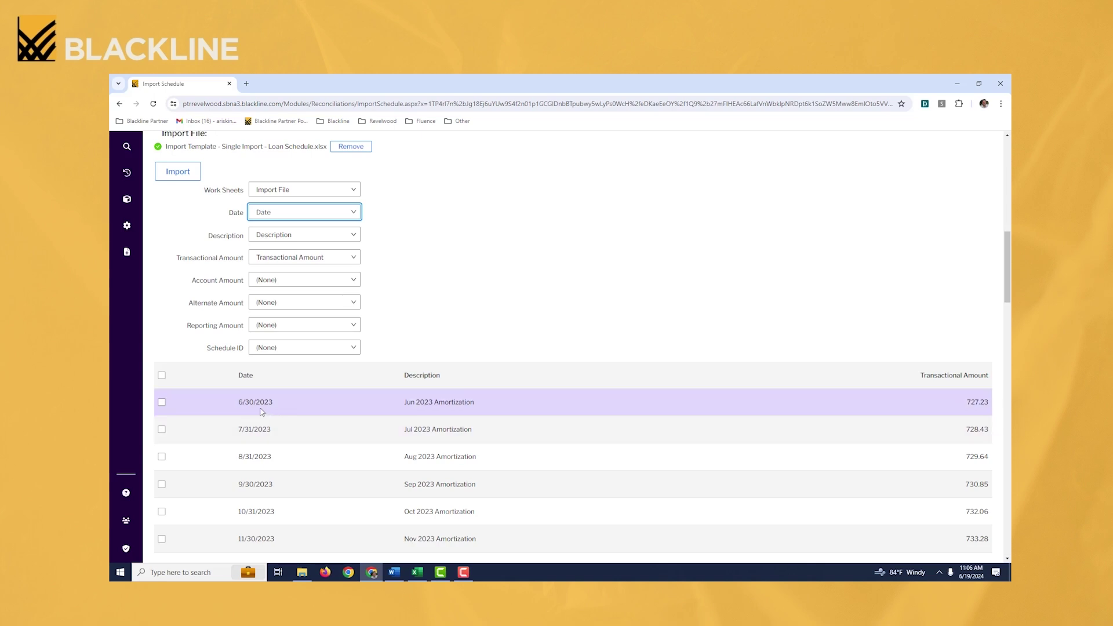
left_click(162, 376)
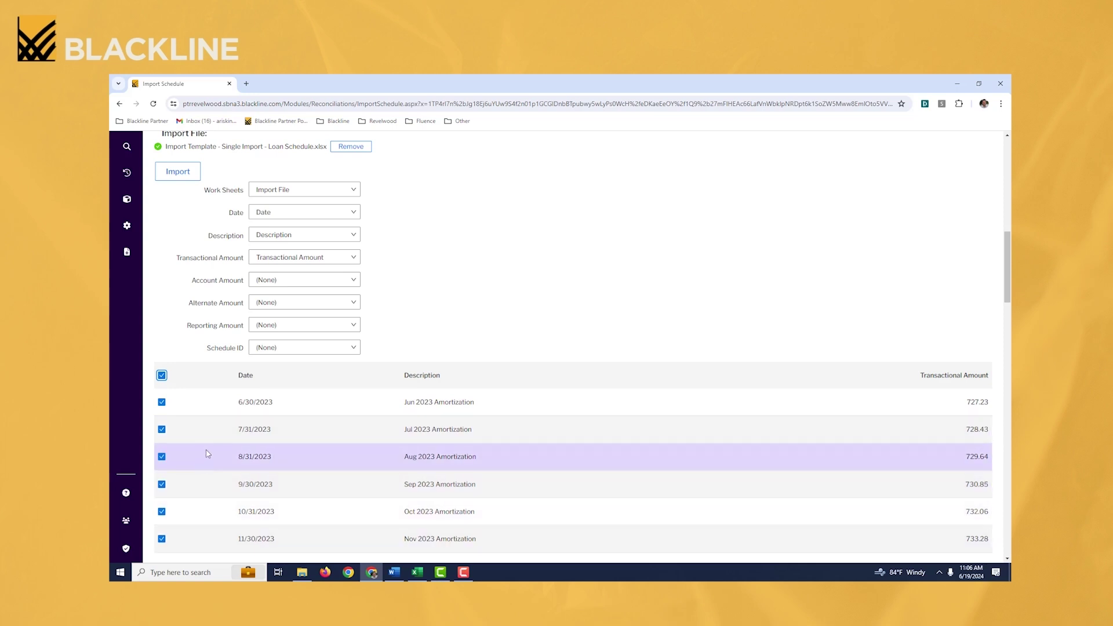
scroll(207, 454, "up", 3)
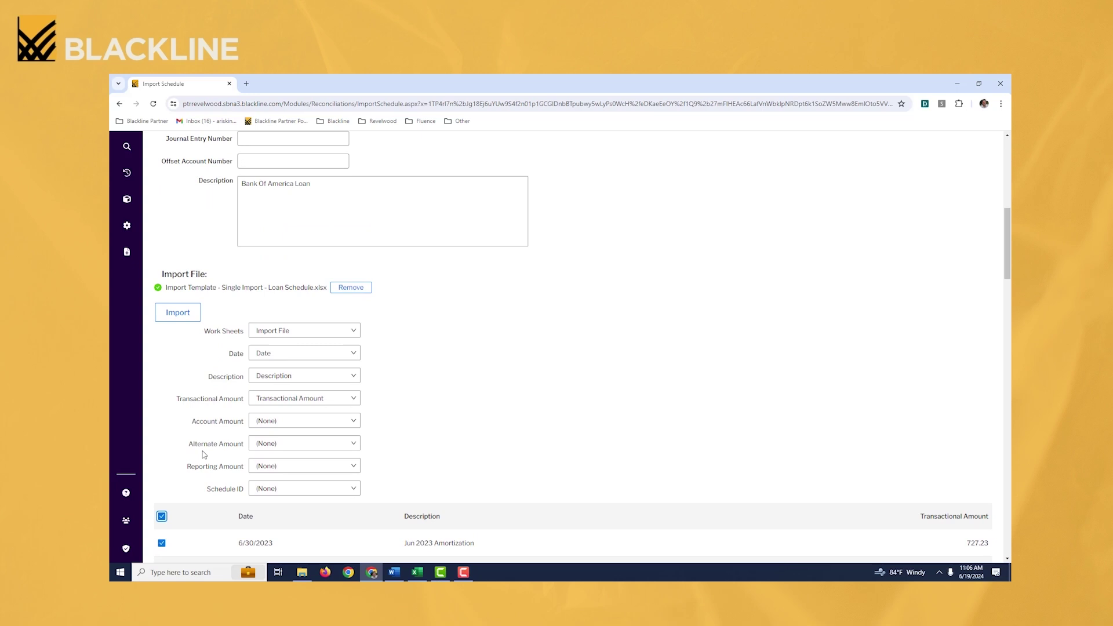
left_click(181, 316)
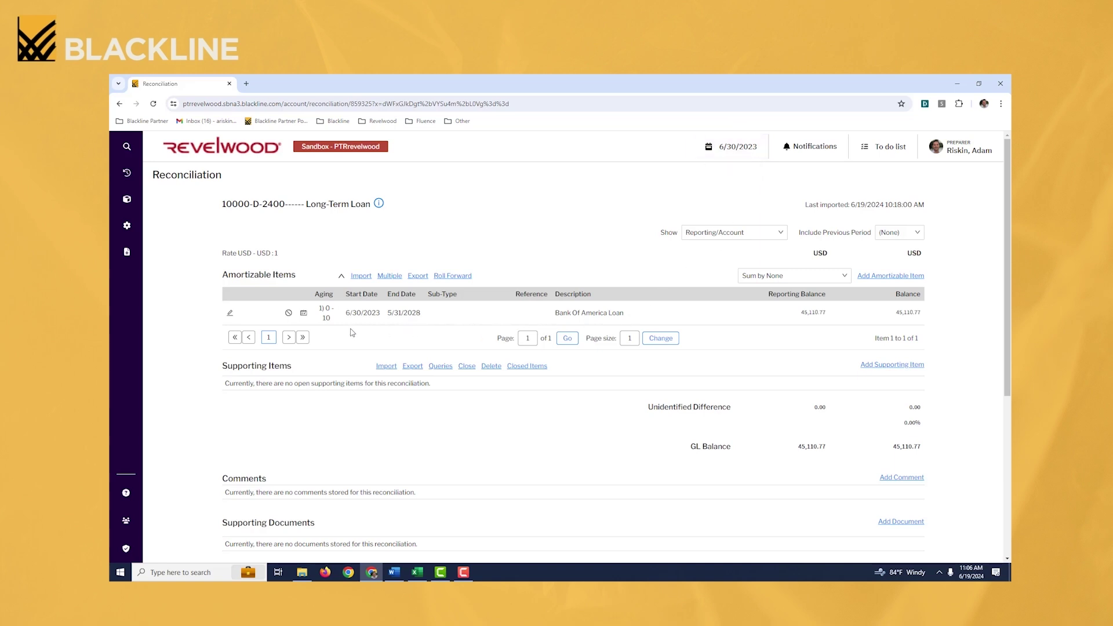
- Open the schedule for the new Bank Of America Loan amortizable item
left_click(304, 314)
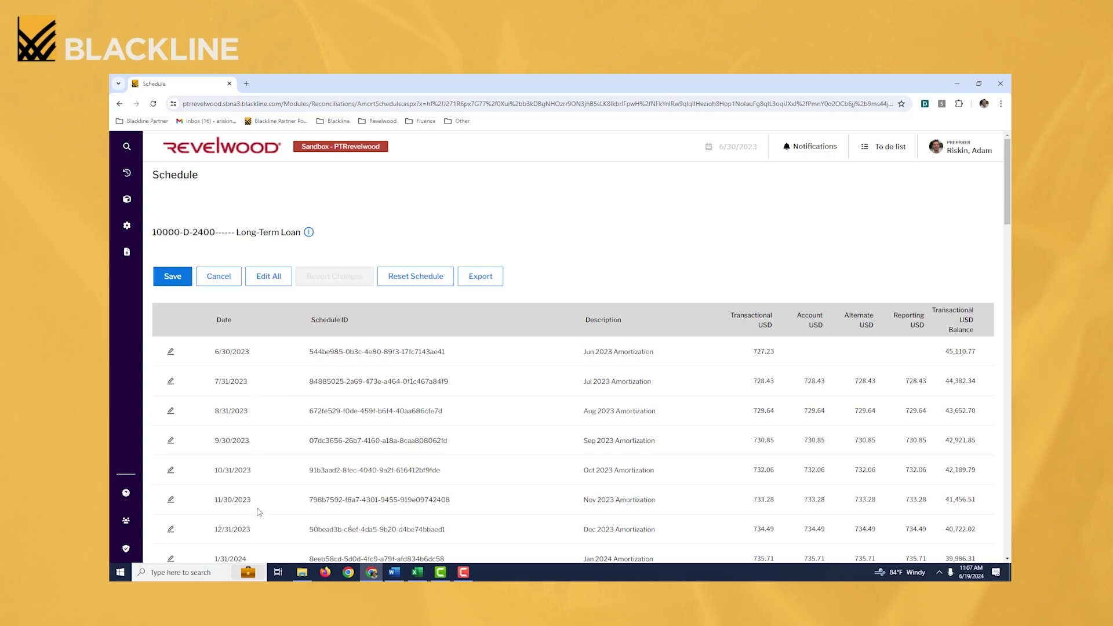
- Scroll through the schedule to check the May 2028 final row and 45,838.00 total
scroll(264, 374, "down", 4)
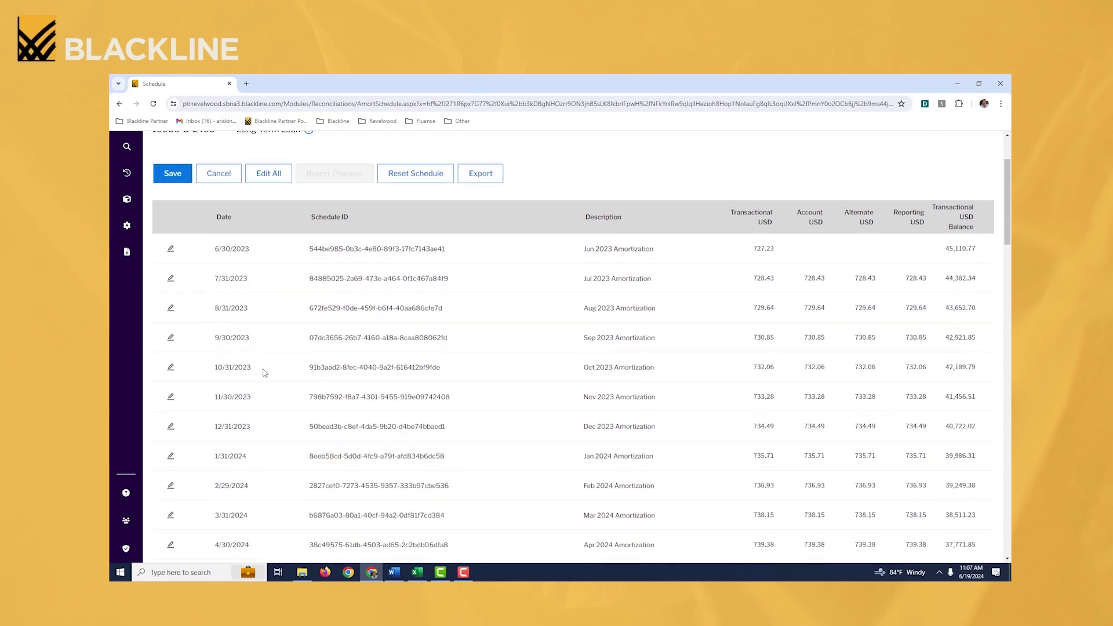
scroll(264, 377, "down", 17)
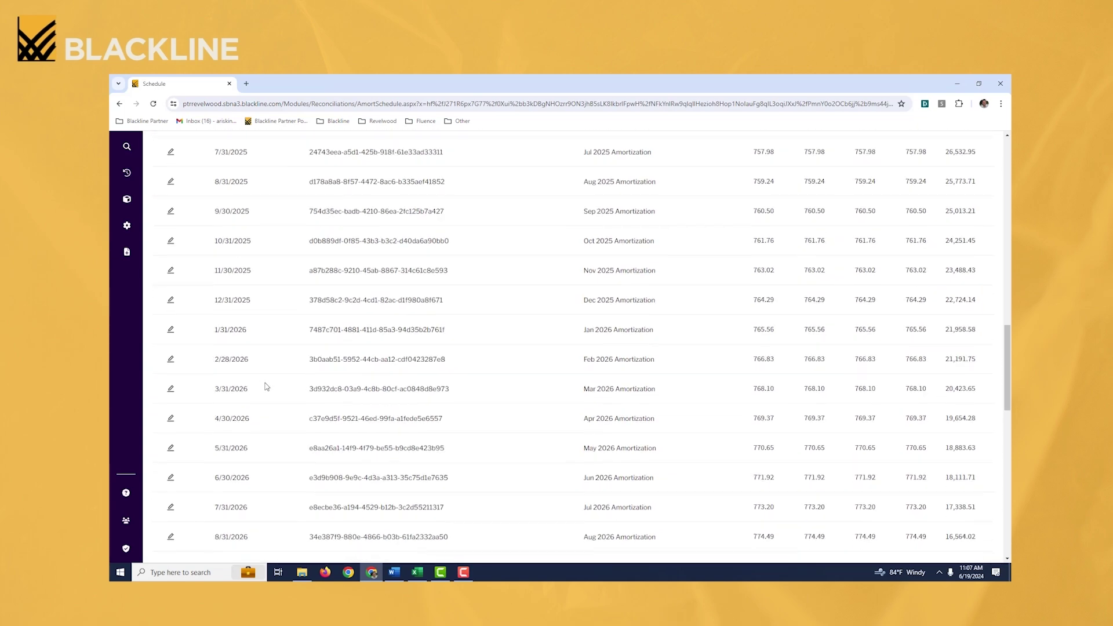
scroll(265, 396, "down", 8)
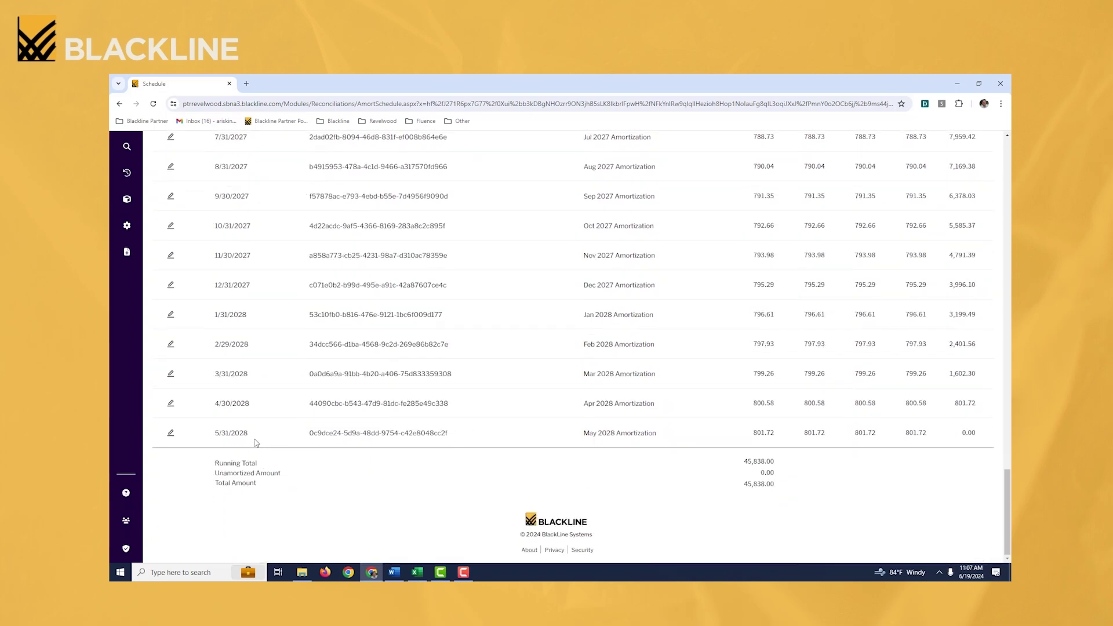
scroll(261, 450, "up", 20)
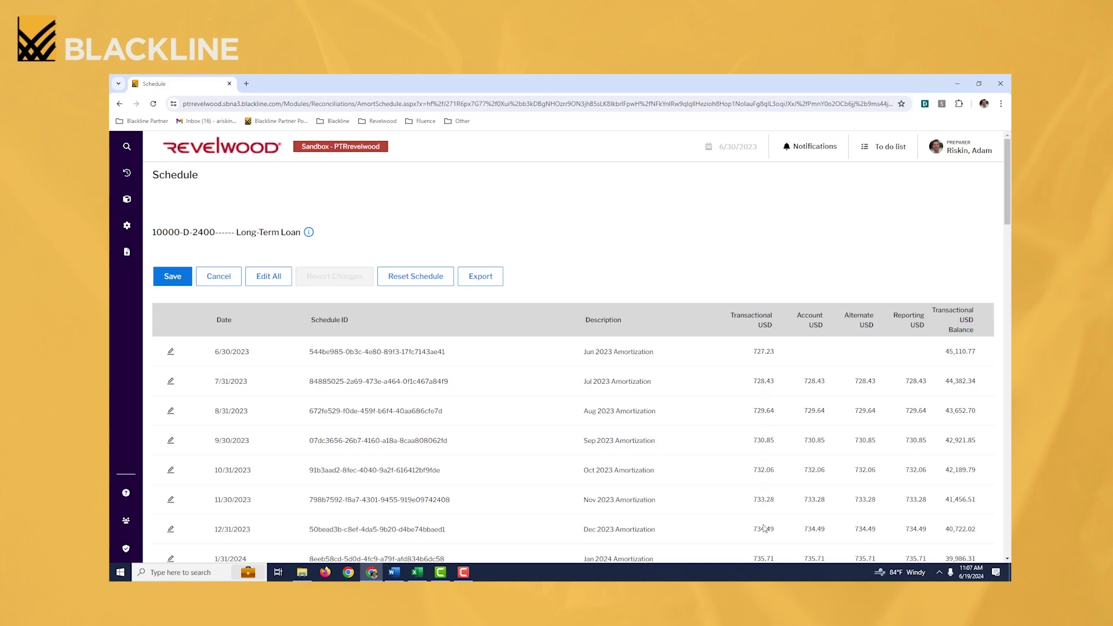
- Leave the schedule and switch the reconciliation period to 7/31/2023
left_click(223, 281)
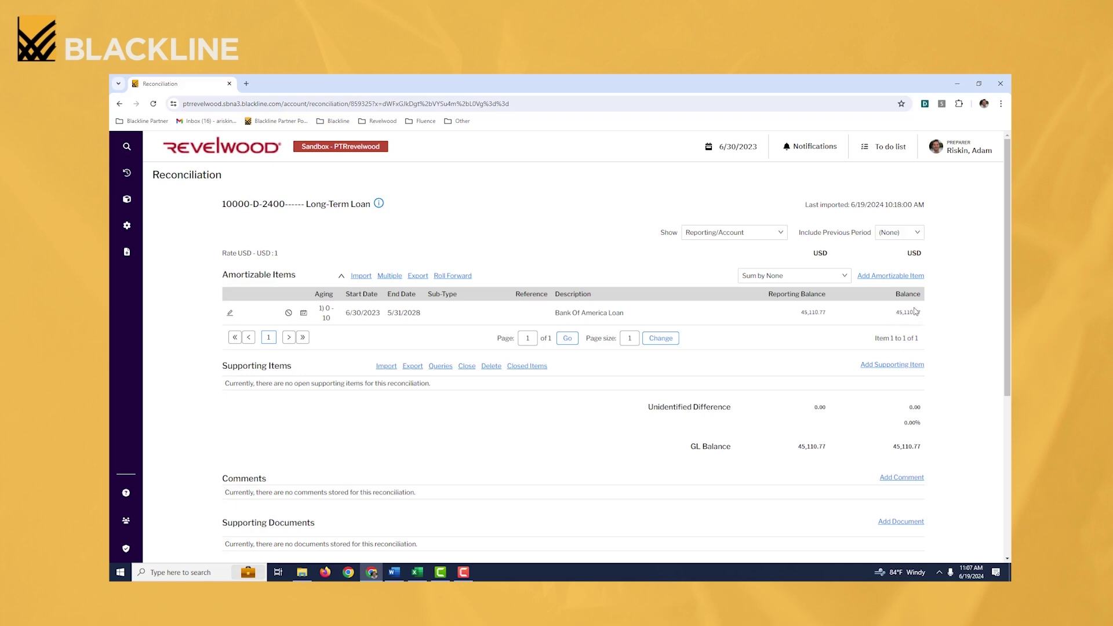
left_click(745, 155)
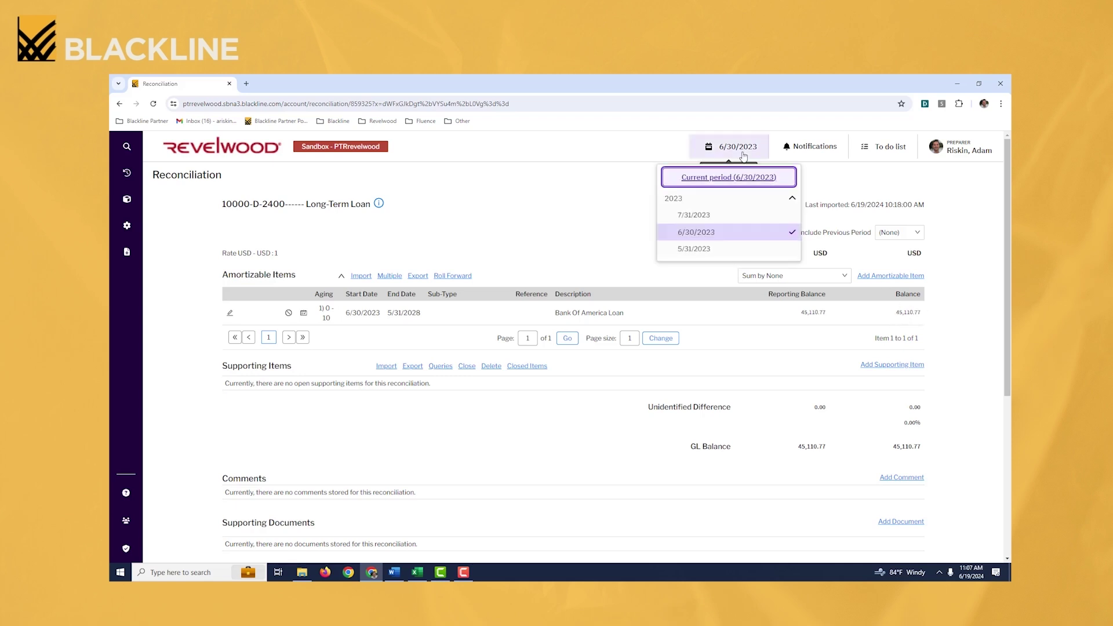
left_click(716, 215)
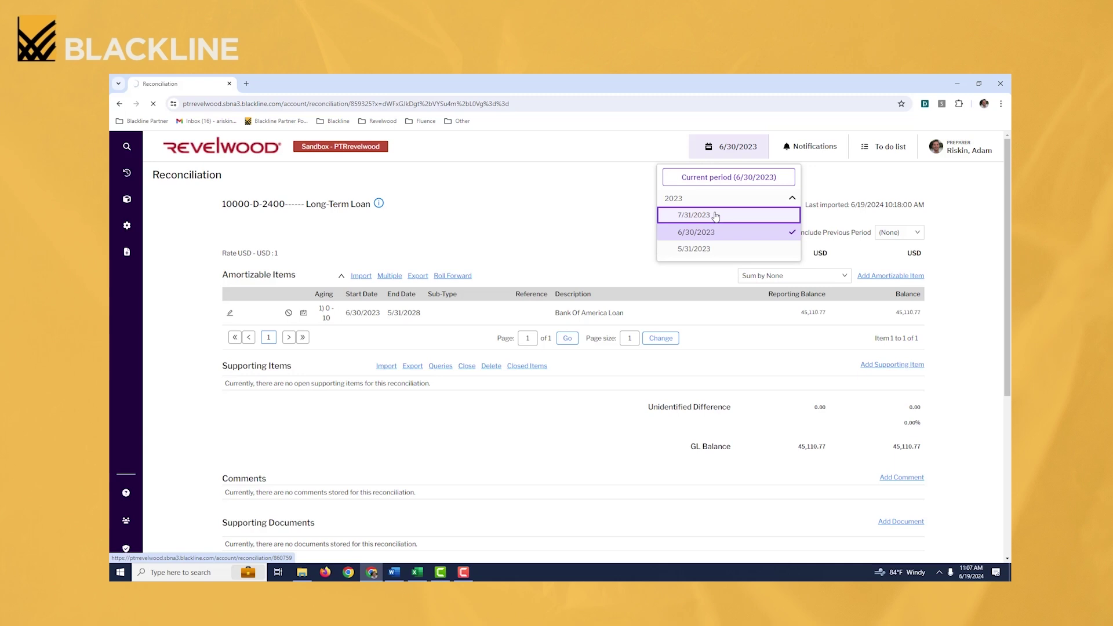